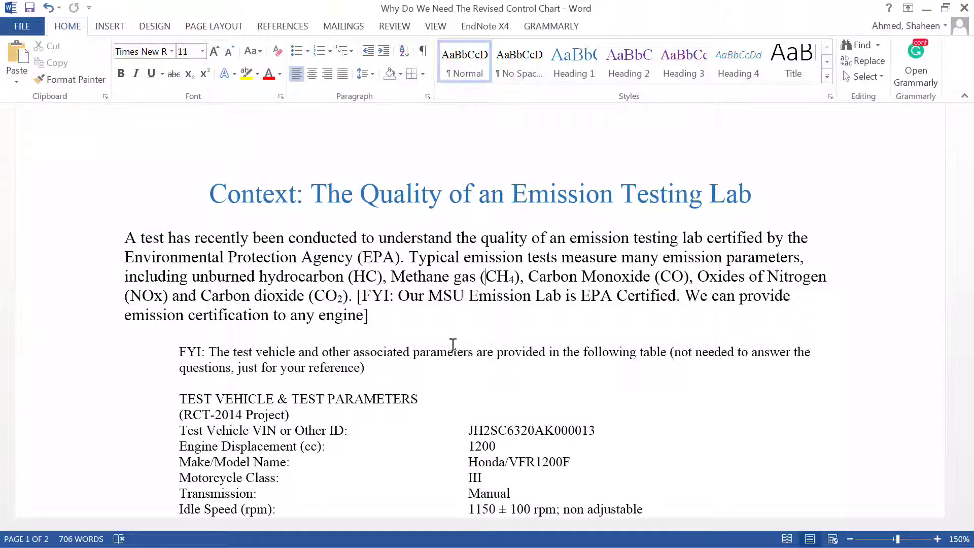
Scroll the Word questions down to section b, Statistical Quality Control, then switch to the emission workbook in Excel
left_click(445, 324)
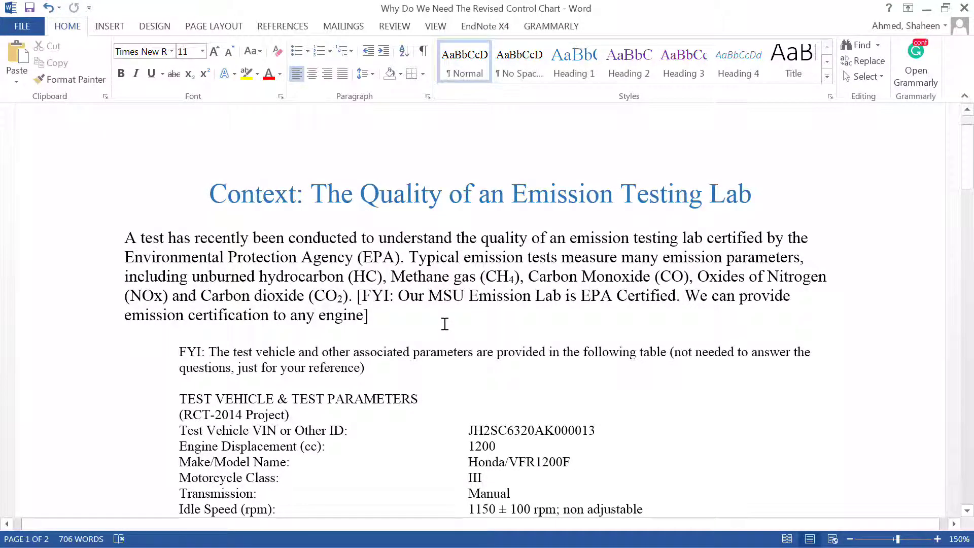
scroll(445, 324, "down", 1)
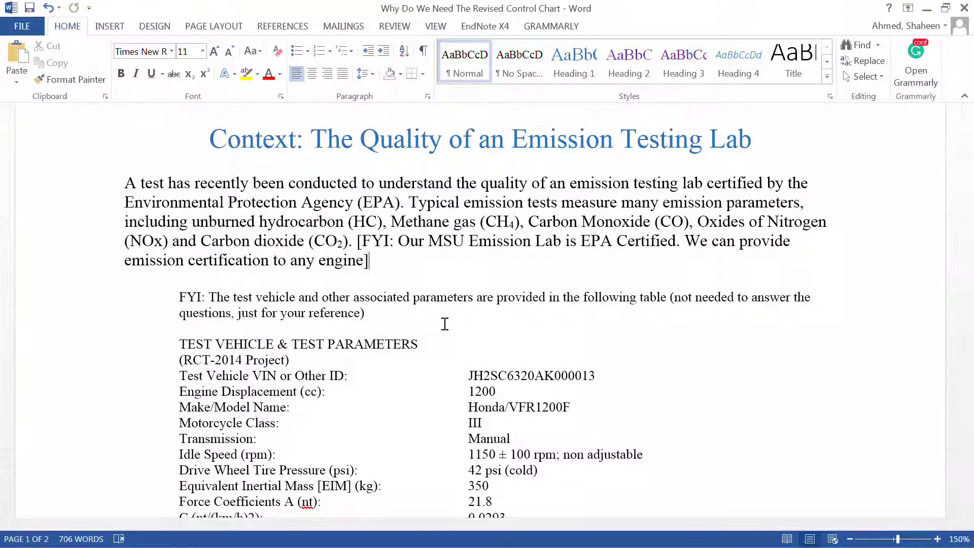
left_click_drag(444, 324, 426, 345)
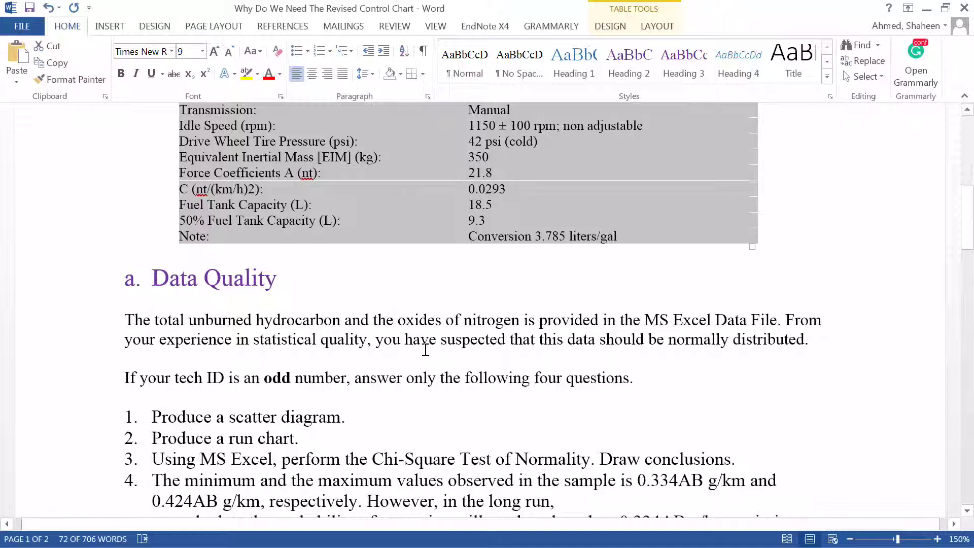
scroll(424, 350, "down", 3)
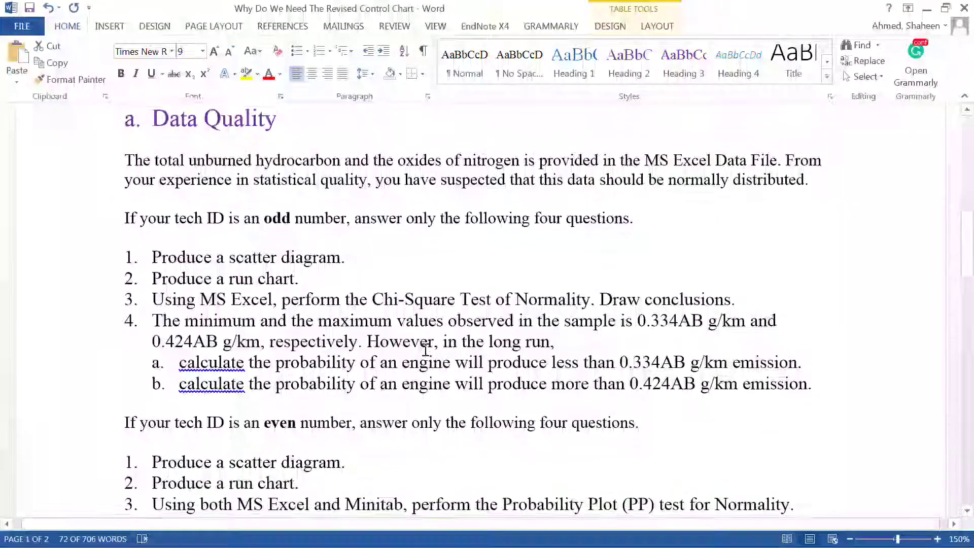
scroll(425, 350, "down", 15)
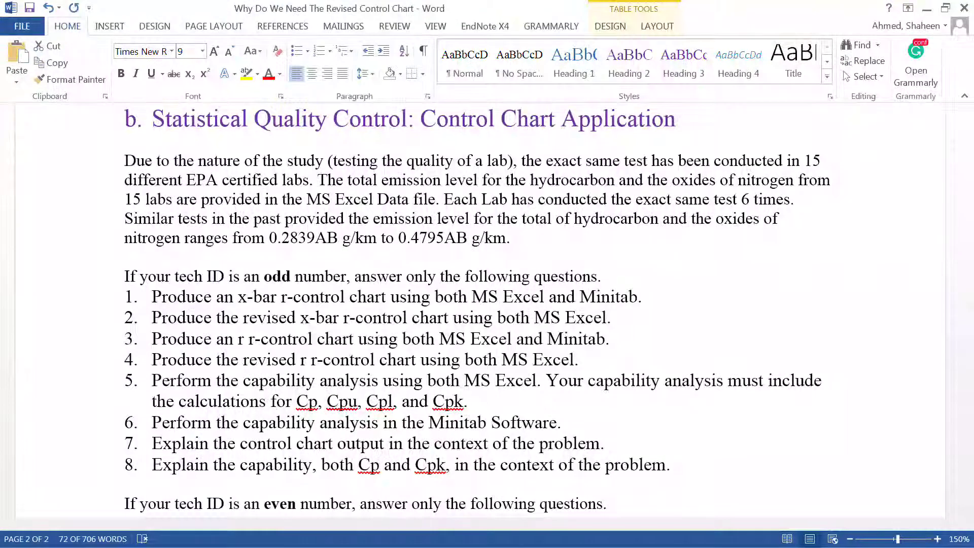
key("alt+Tab")
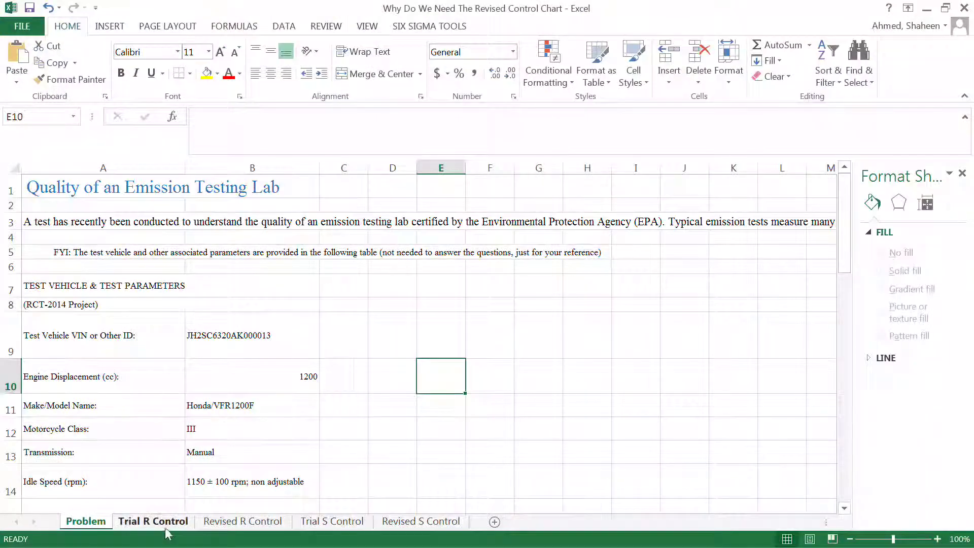
Open the Trial R Control sheet and move the trial x-bar R chart off the data
left_click(165, 525)
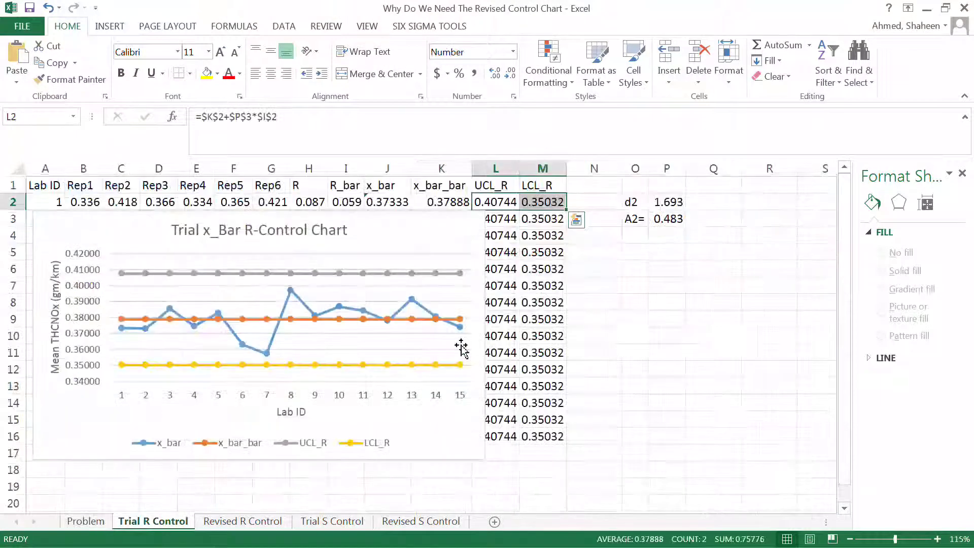
left_click(295, 219)
scroll(634, 276, "up", 1)
left_click_drag(633, 276, 696, 277)
left_click(121, 235)
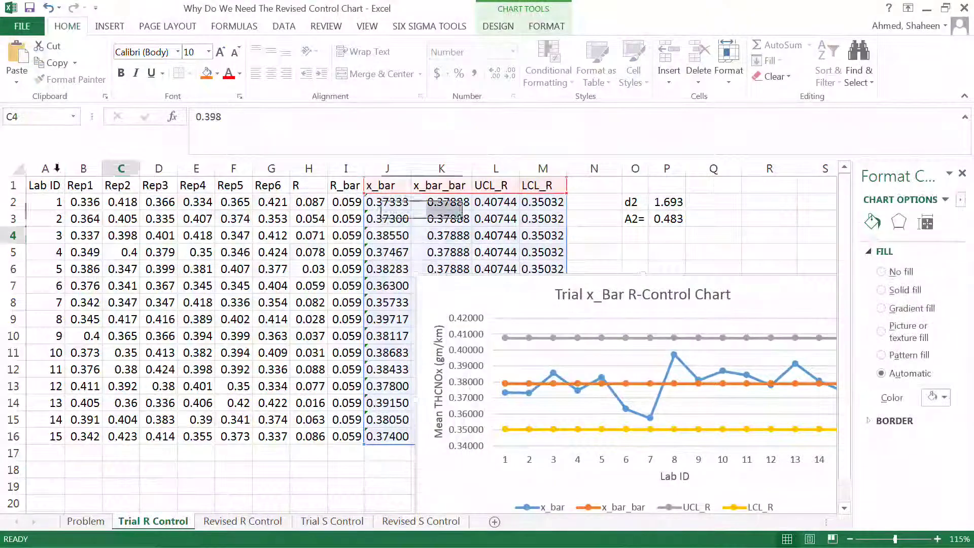
Inspect the Lab ID and Rep1–Rep6 replicate readings for the 15 labs
left_click_drag(46, 167, 273, 168)
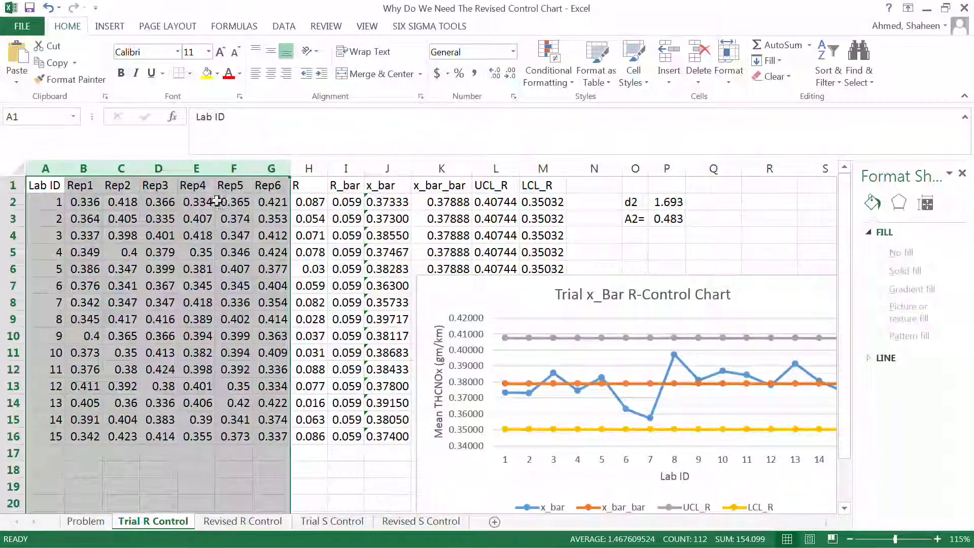
left_click(81, 204)
left_click(121, 203)
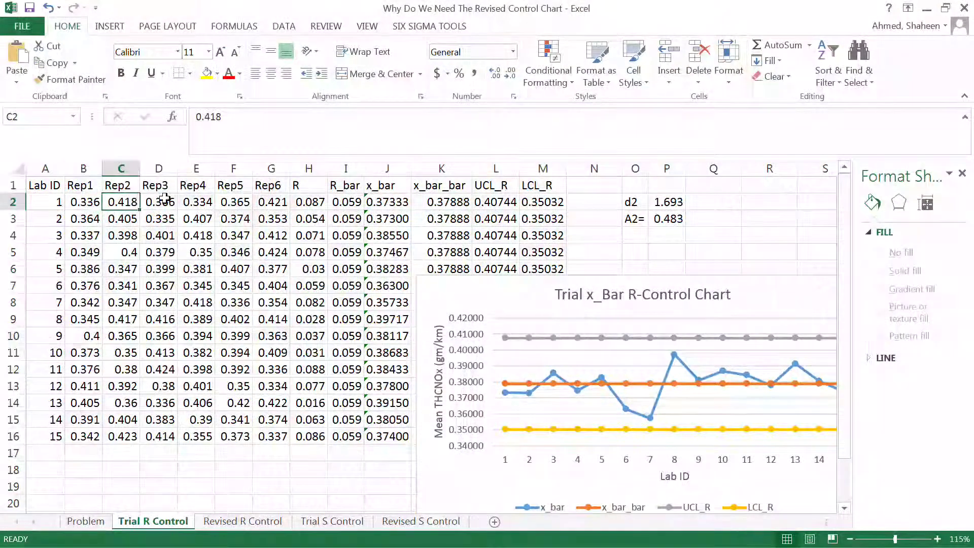
left_click(161, 203)
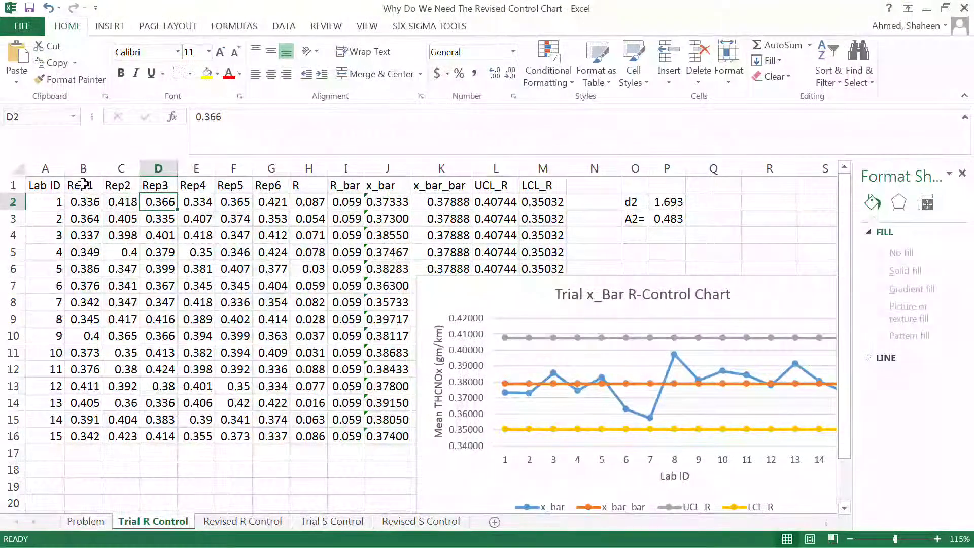
left_click_drag(81, 185, 272, 200)
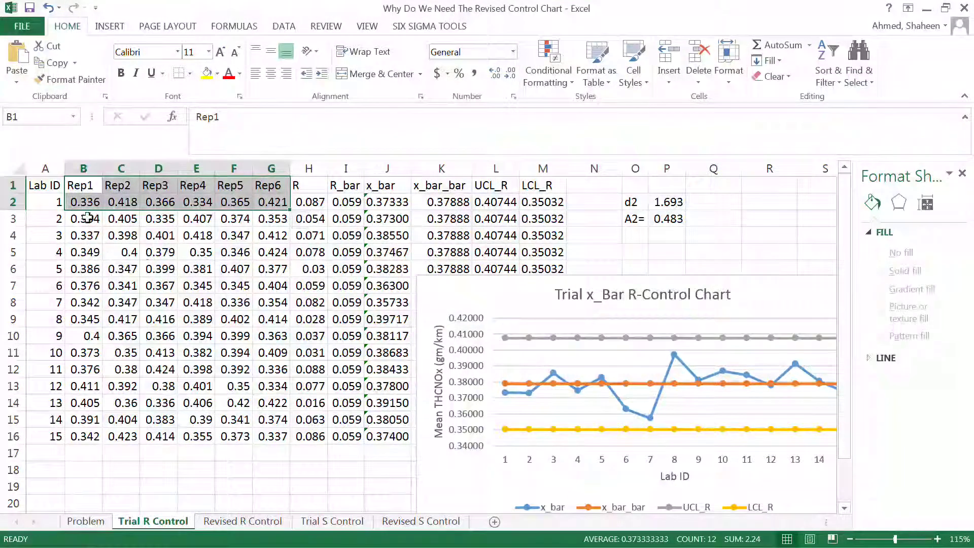
left_click(47, 168)
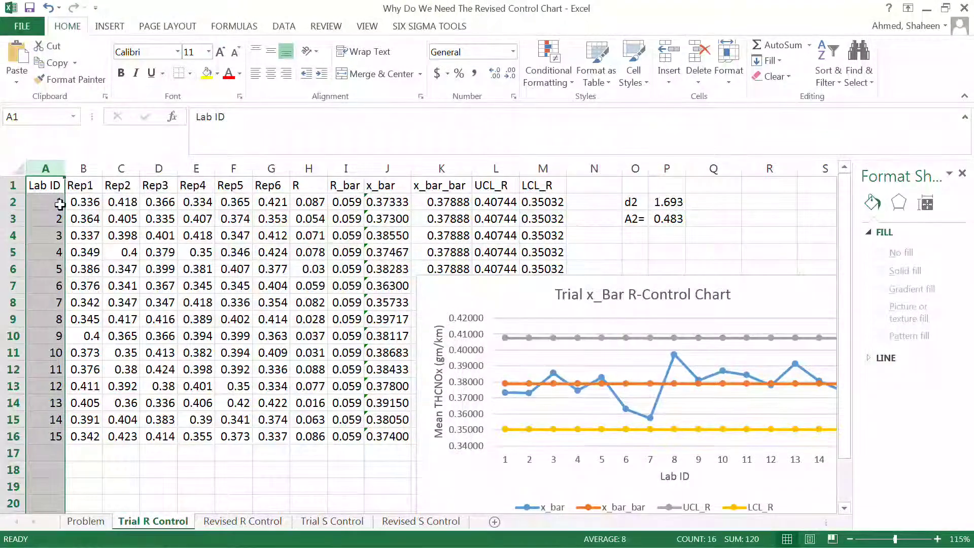
left_click_drag(59, 205, 75, 436)
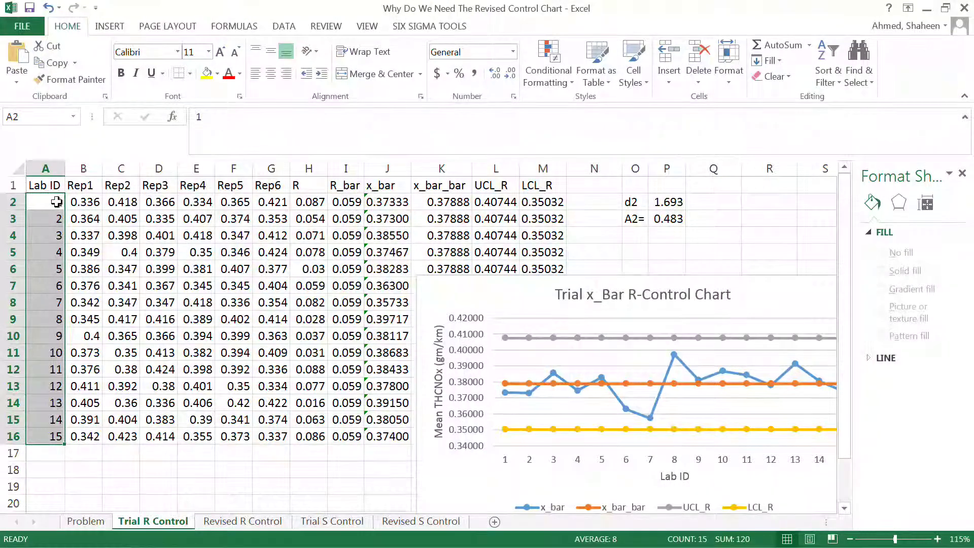
left_click_drag(50, 202, 287, 195)
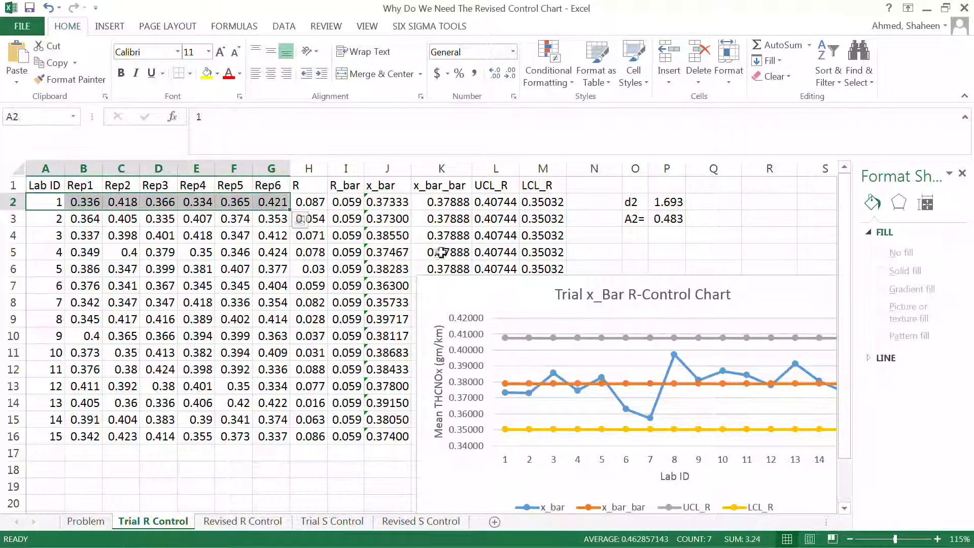
Put the chart back over the data and select the first lab's UCL_R and LCL_R values
left_click_drag(510, 276, 193, 227)
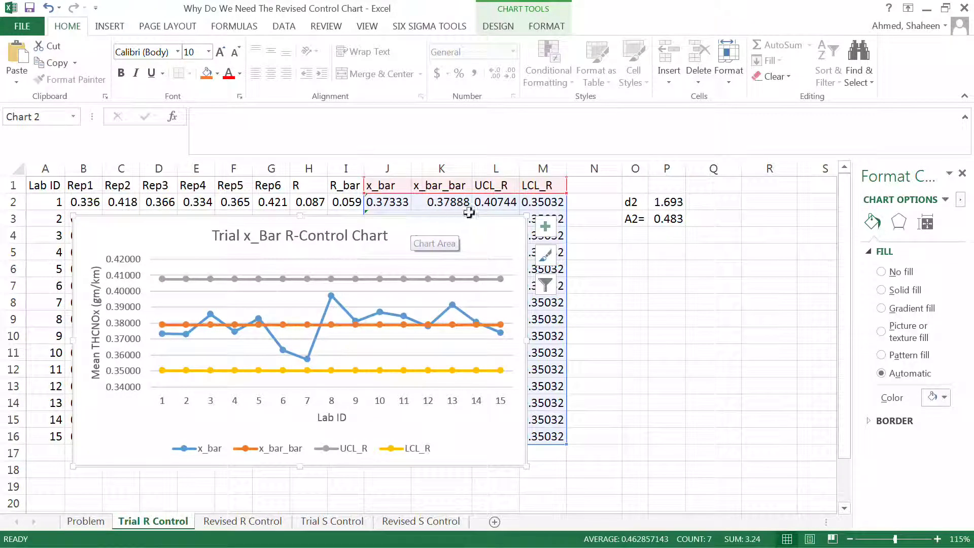
left_click(488, 202)
left_click(530, 213)
left_click(497, 202)
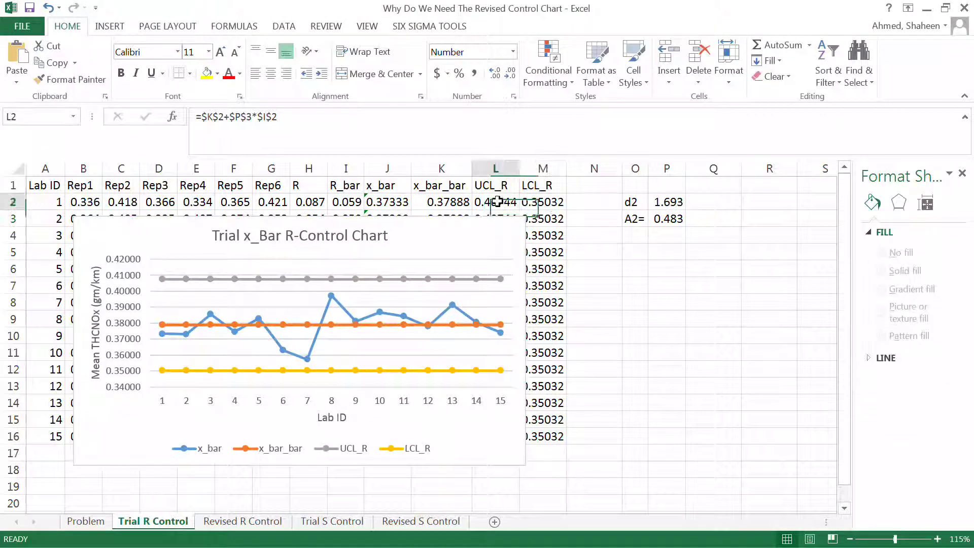
left_click_drag(497, 202, 539, 202)
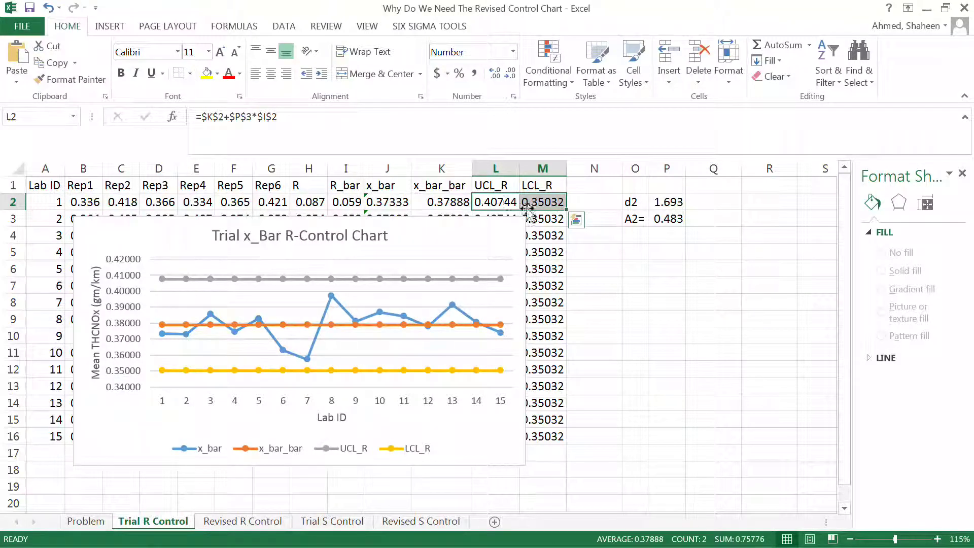
left_click(500, 203)
left_click(604, 254)
left_click(479, 202)
left_click(584, 237)
left_click_drag(492, 202, 541, 202)
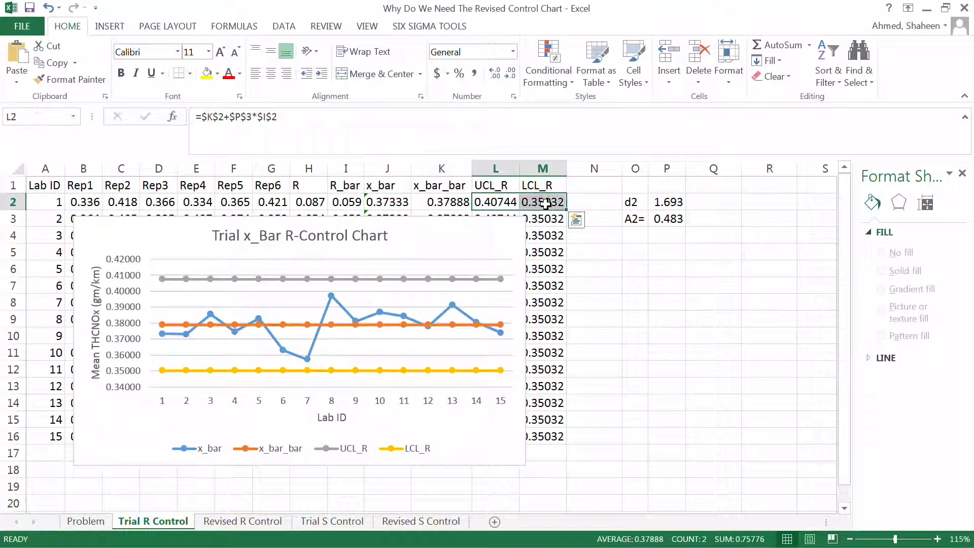
left_click(255, 522)
left_click(530, 200)
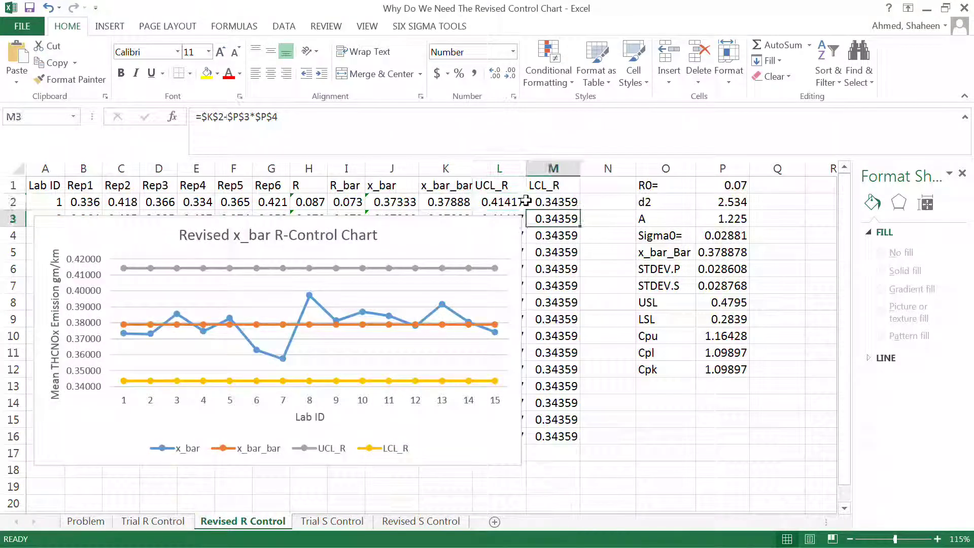
left_click(502, 199)
left_click_drag(502, 199, 558, 201)
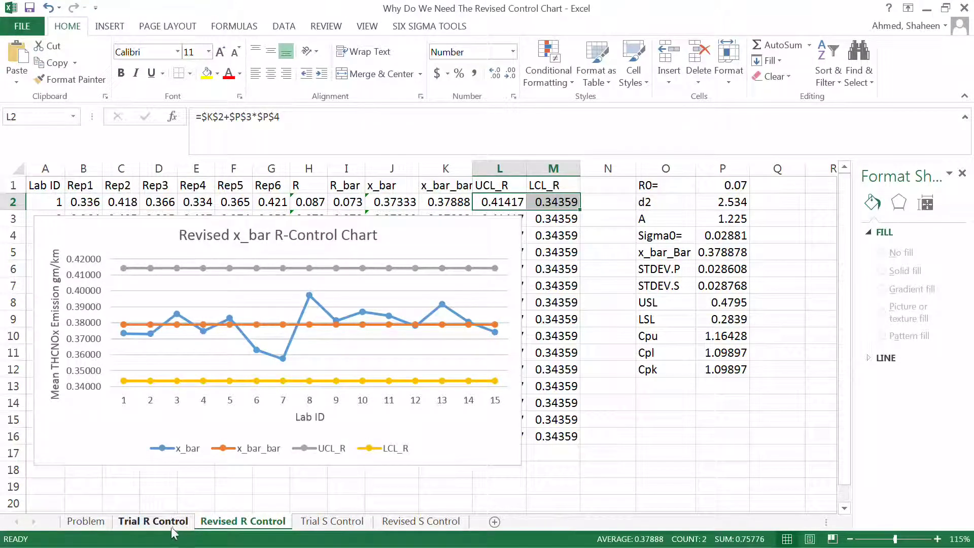
left_click(146, 523)
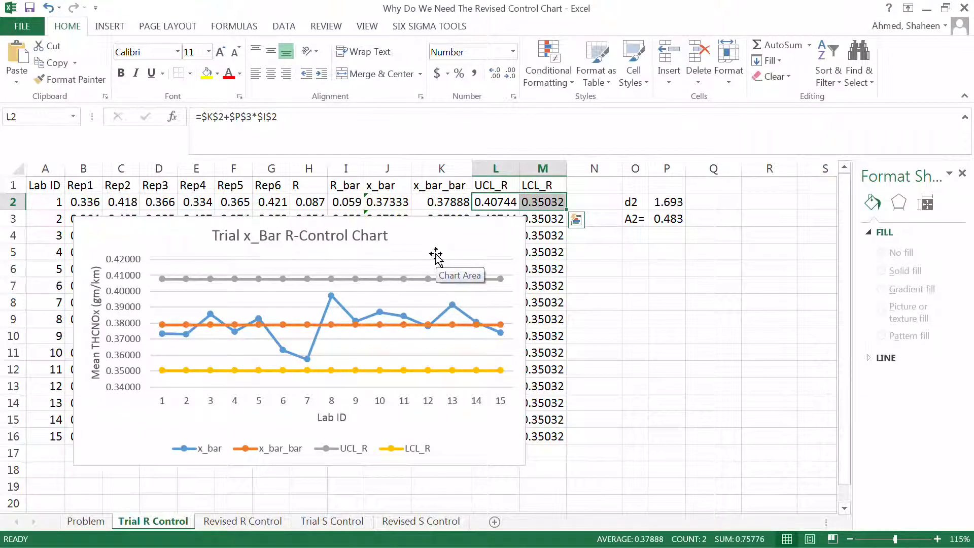
key("alt+Tab")
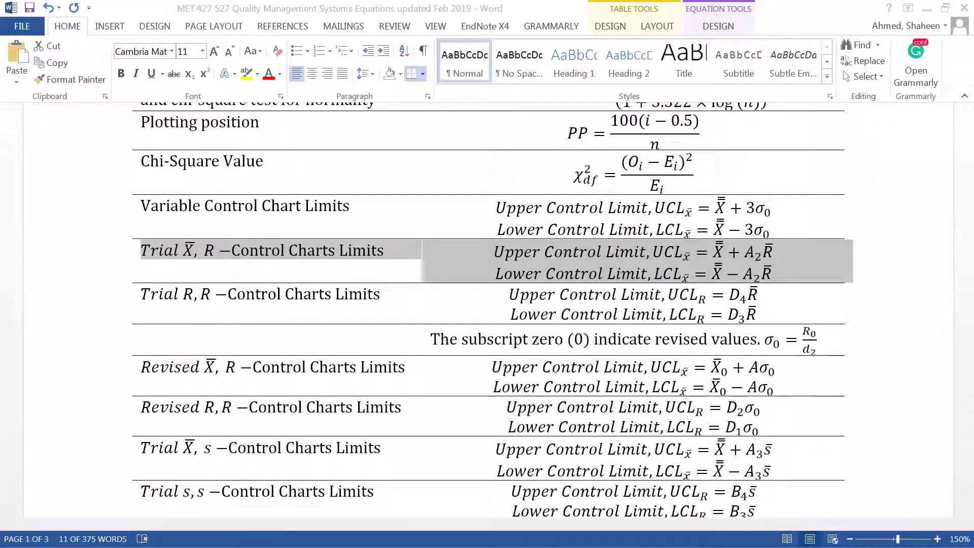
key("alt+Tab")
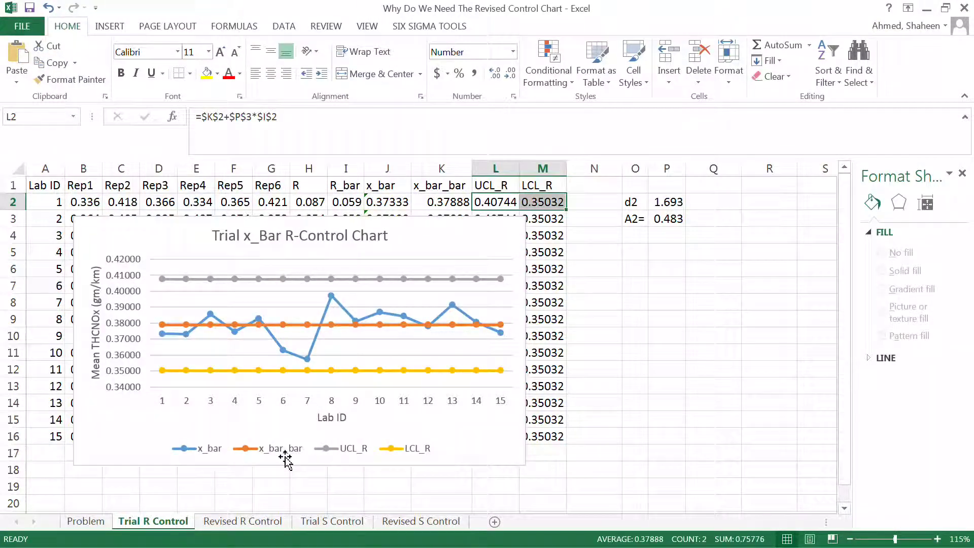
Check the revised UCL_R and LCL_R limits on the Revised R Control sheet
left_click(238, 522)
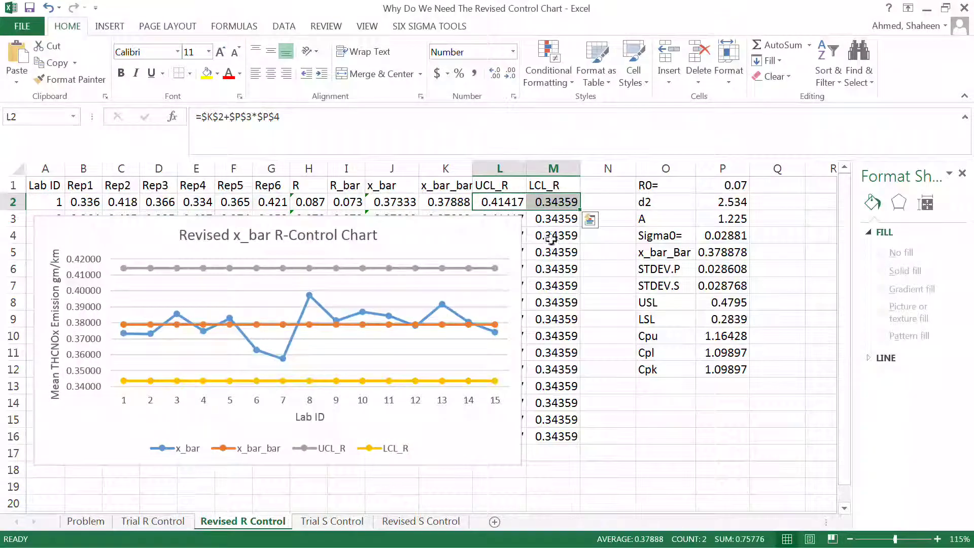
left_click(558, 218)
left_click_drag(487, 204, 555, 202)
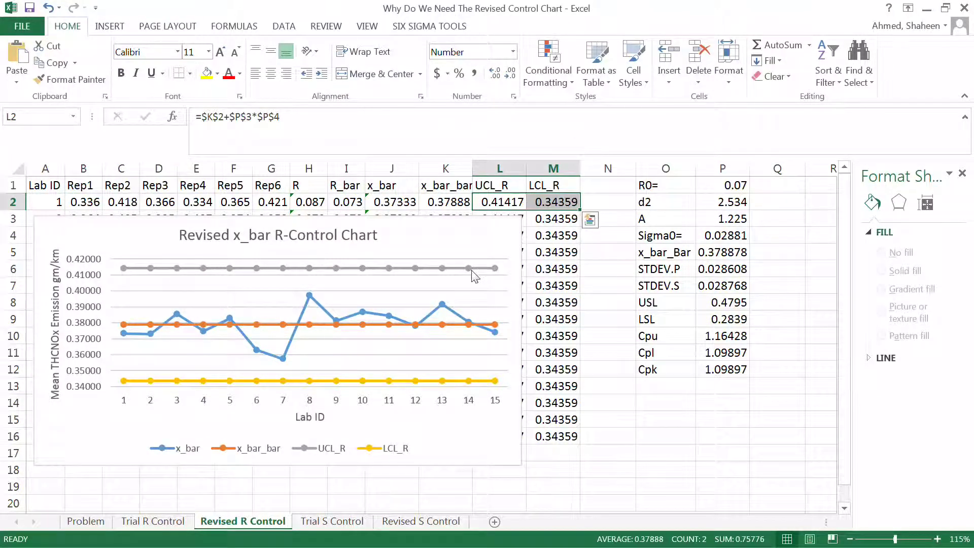
Check the trial UCL_S and LCL_S limits on the Trial S Control sheet
left_click(173, 522)
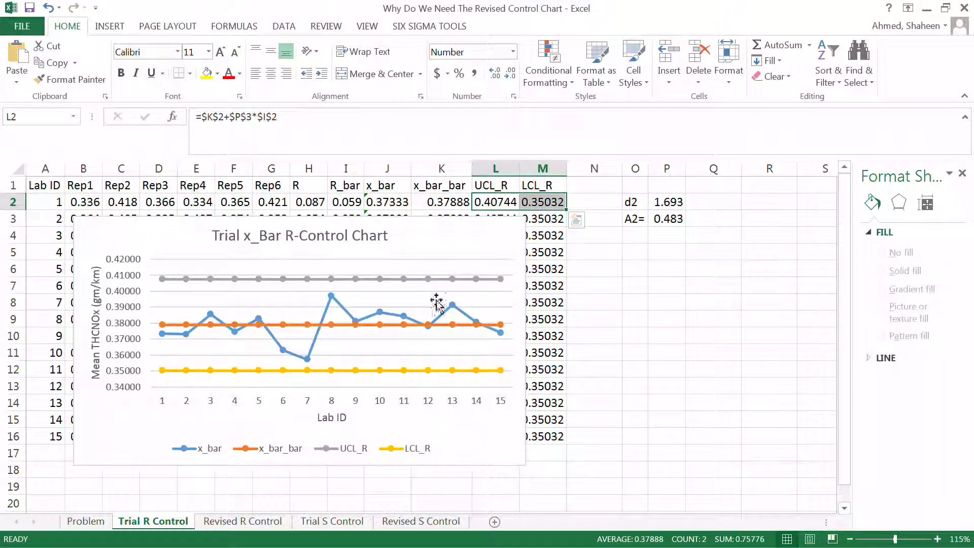
left_click(256, 523)
left_click(344, 522)
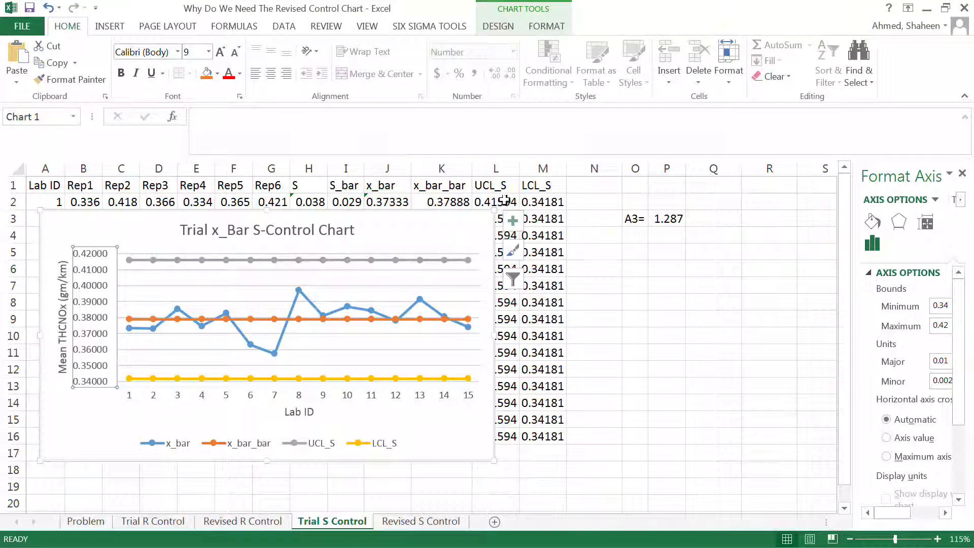
left_click_drag(510, 201, 541, 202)
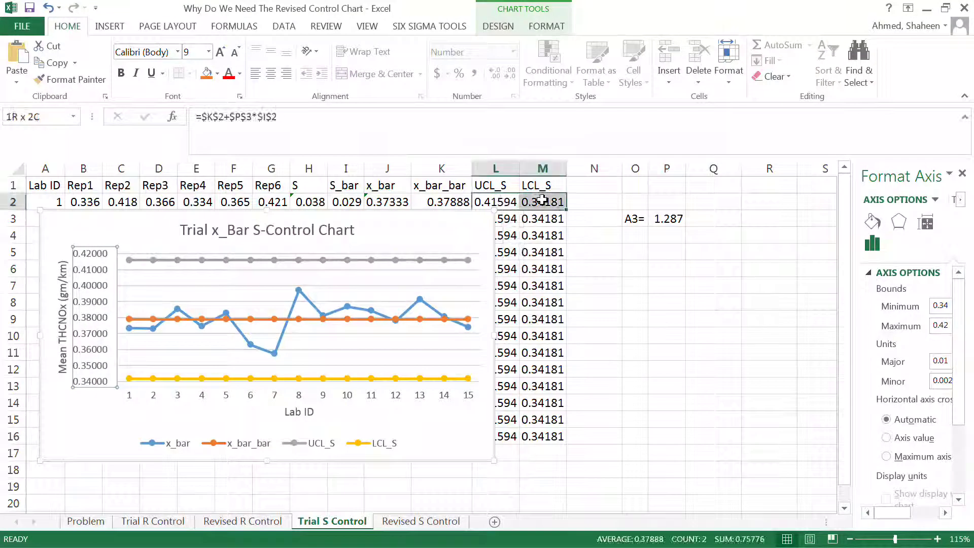
Check the revised S chart limits, then bring up Minitab's Xbar-R and Xbar-S charts
left_click(417, 523)
left_click(582, 222)
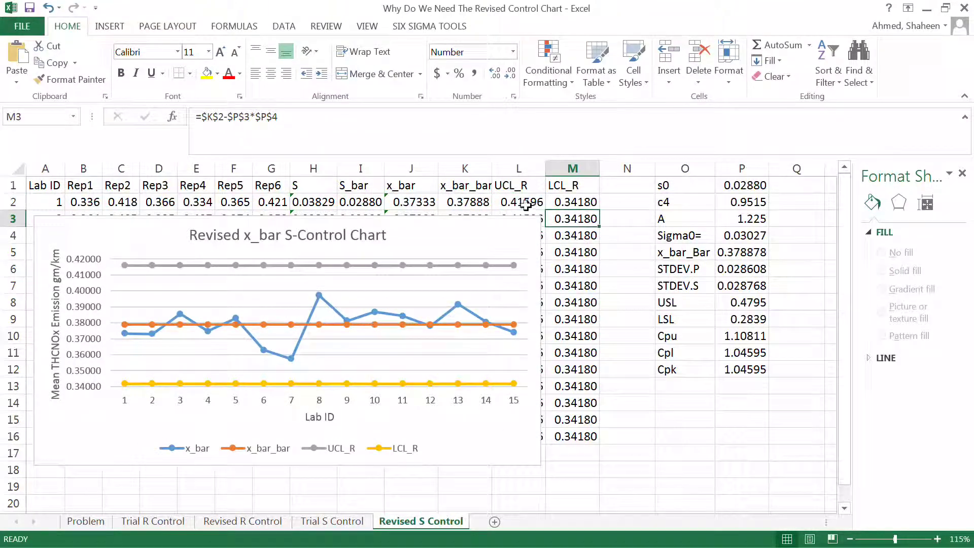
left_click_drag(526, 204, 558, 203)
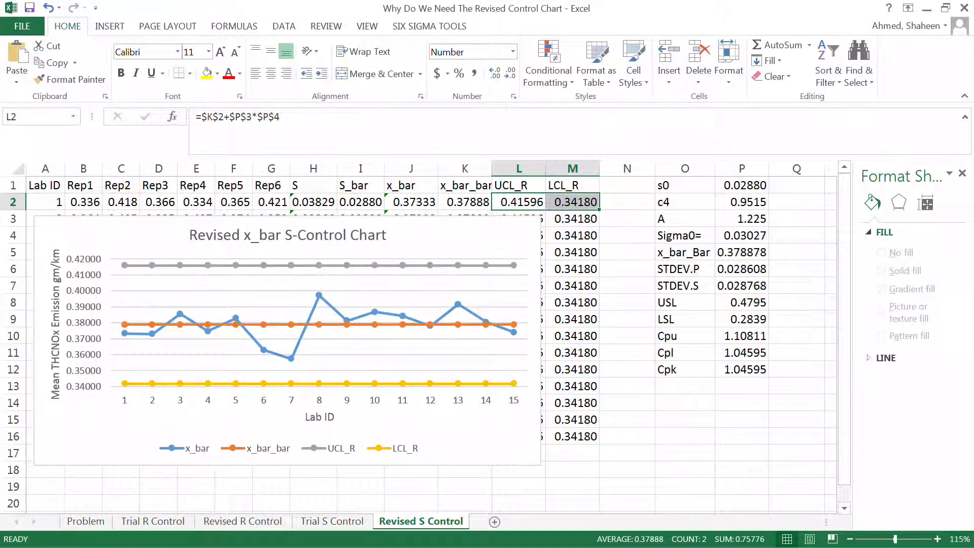
key("alt+Tab")
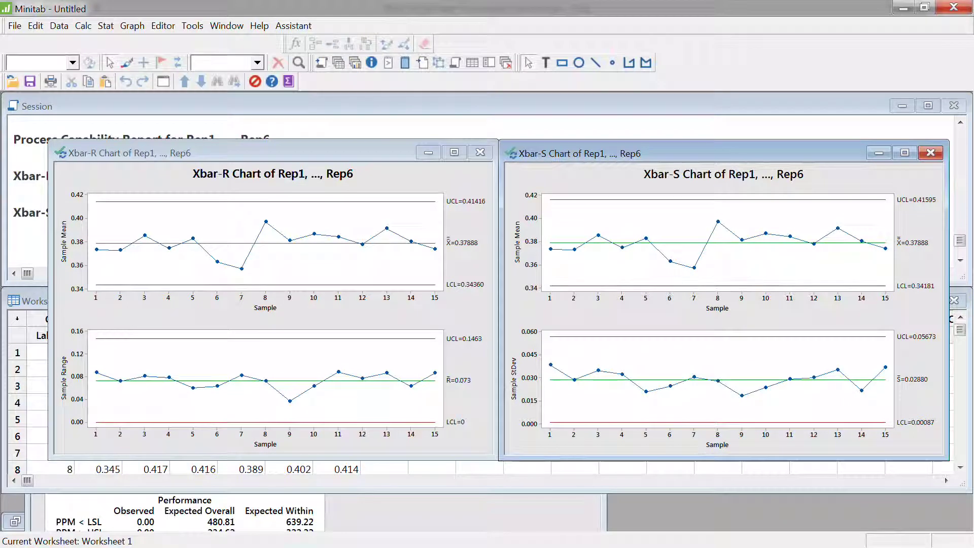
Compare Minitab's Xbar-R and Xbar-S charts against the Excel workbook, ending back in Excel
key("alt+Tab")
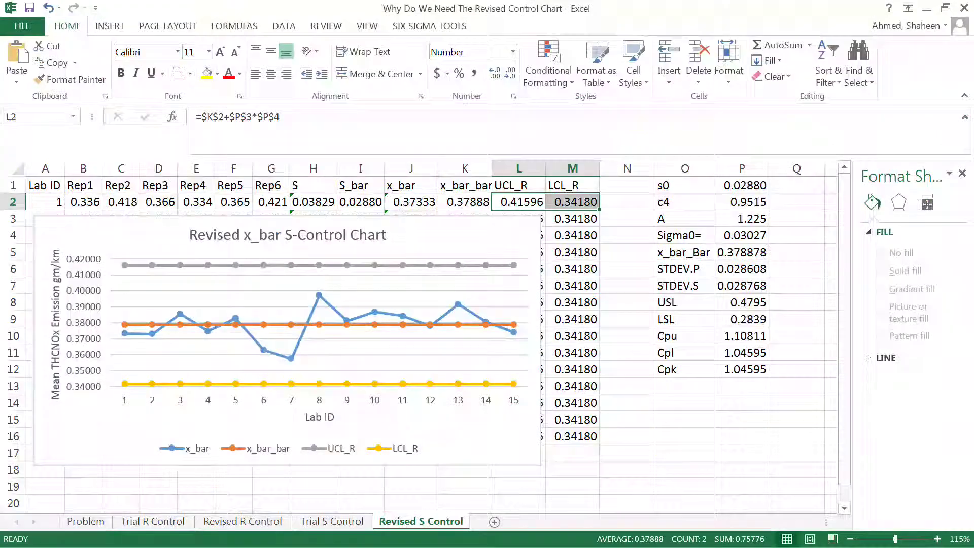
key("alt+Tab")
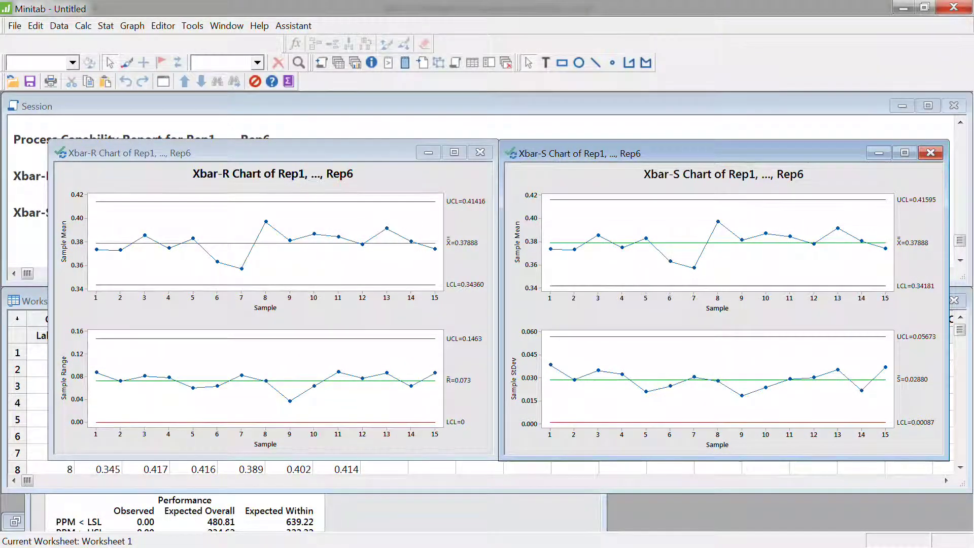
key("alt+Tab")
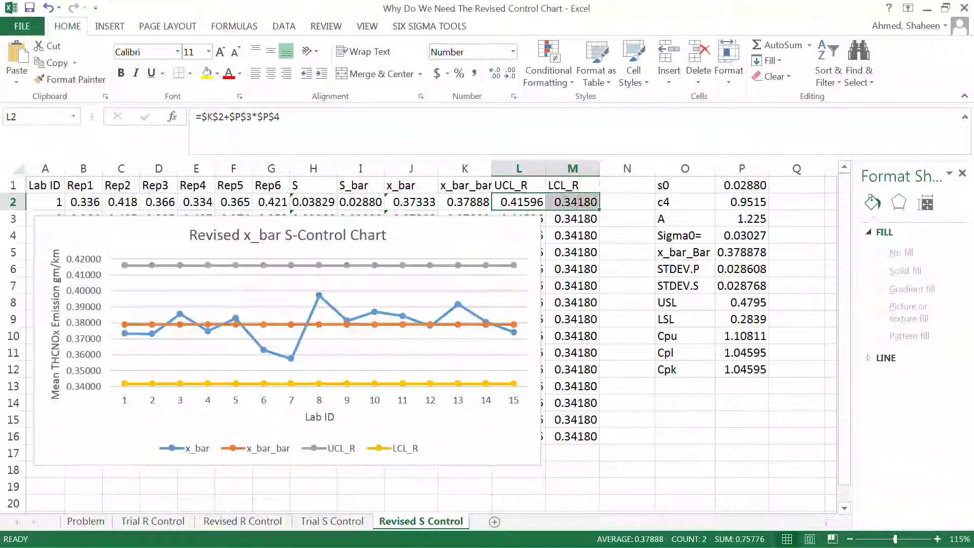
Review the Trial R sheet, then the Revised R sheet with limits 0.41417 and 0.34359
left_click(162, 521)
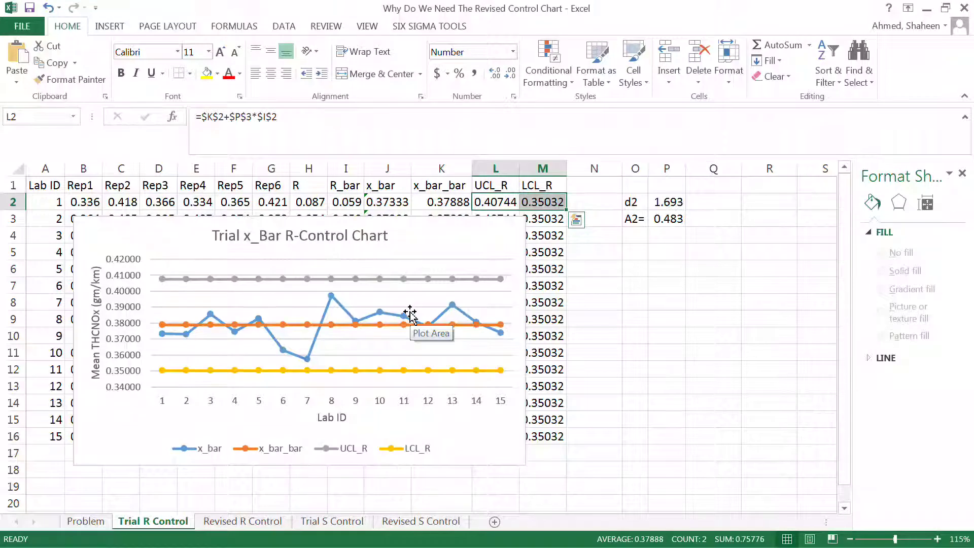
left_click(243, 521)
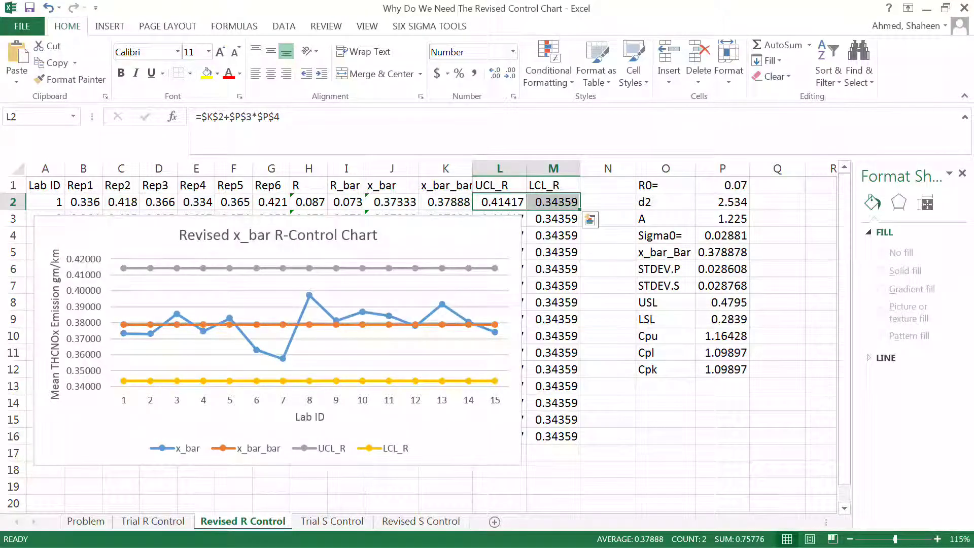
In the Word formula sheet, mark the revised x̄, R limit and capability formulas
key("alt+Tab")
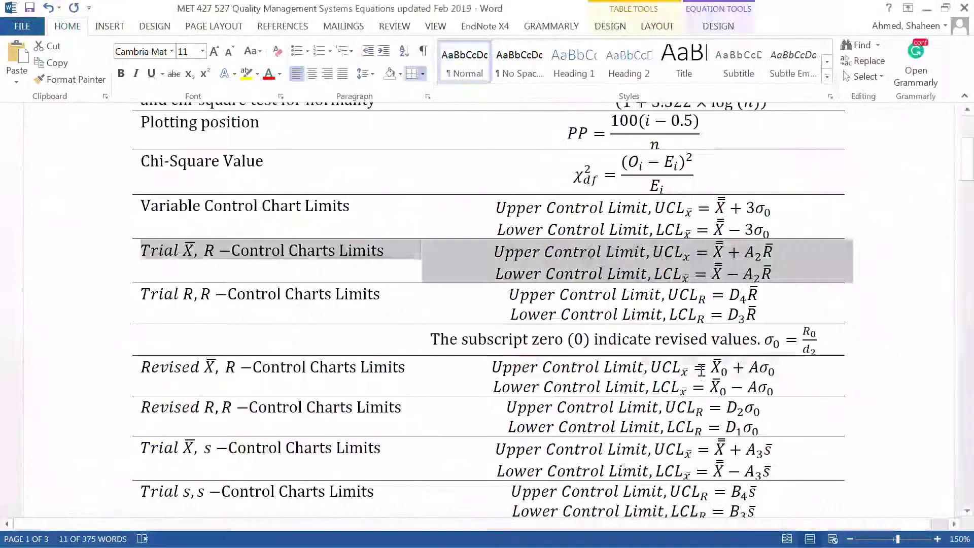
left_click(639, 388)
scroll(644, 401, "down", 4)
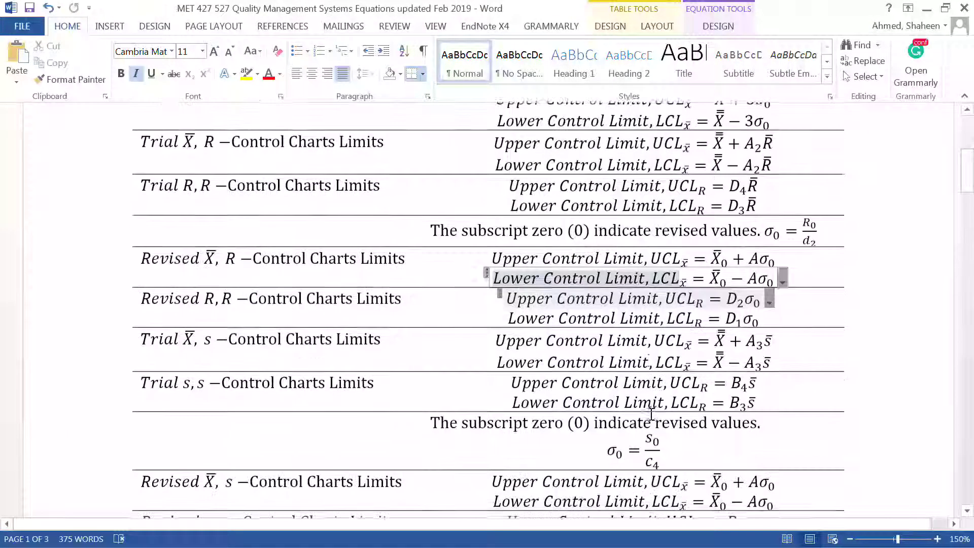
scroll(651, 415, "down", 8)
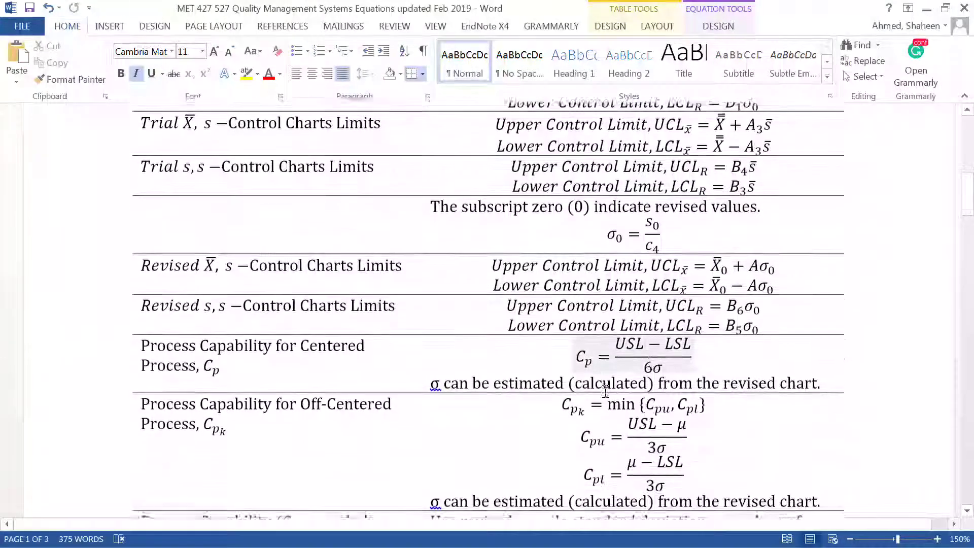
left_click_drag(494, 283, 716, 451)
Point out the Cp 6σ term, Cpu equation and σ0 note, then return to Excel
scroll(726, 451, "down", 4)
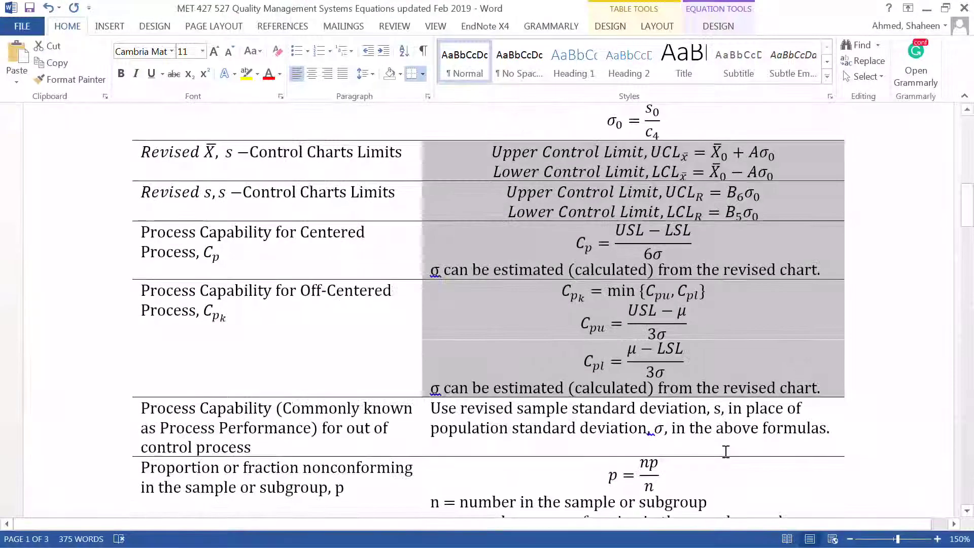
scroll(726, 451, "up", 2)
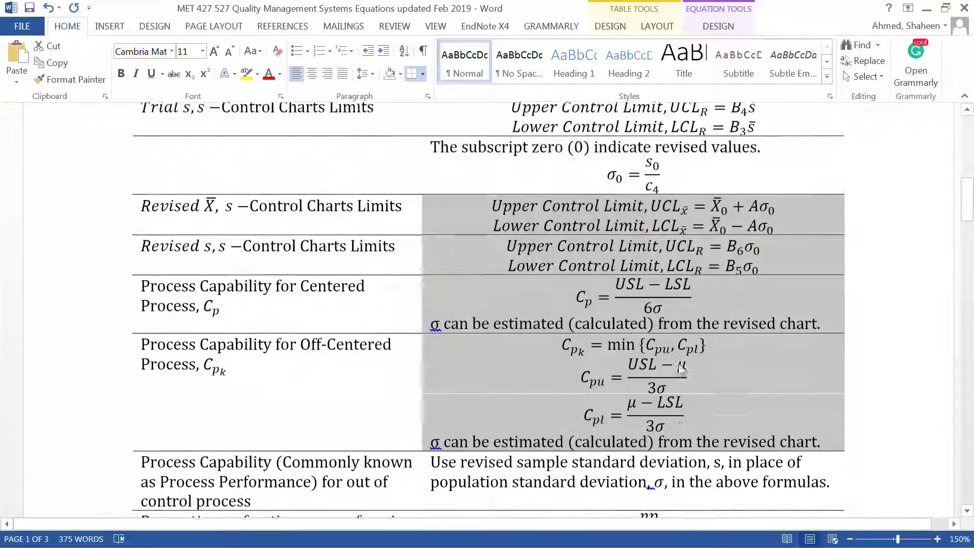
left_click(656, 310)
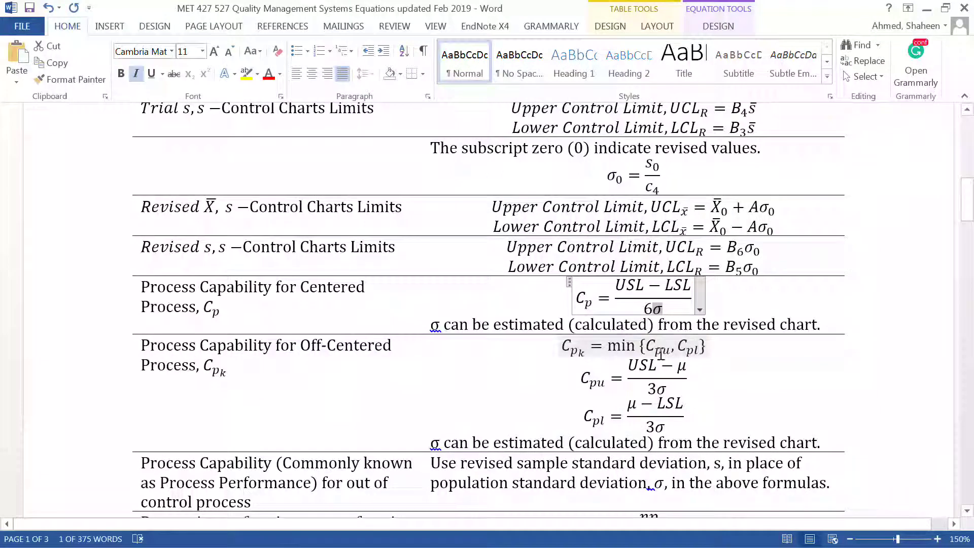
left_click(648, 366)
scroll(649, 366, "up", 2)
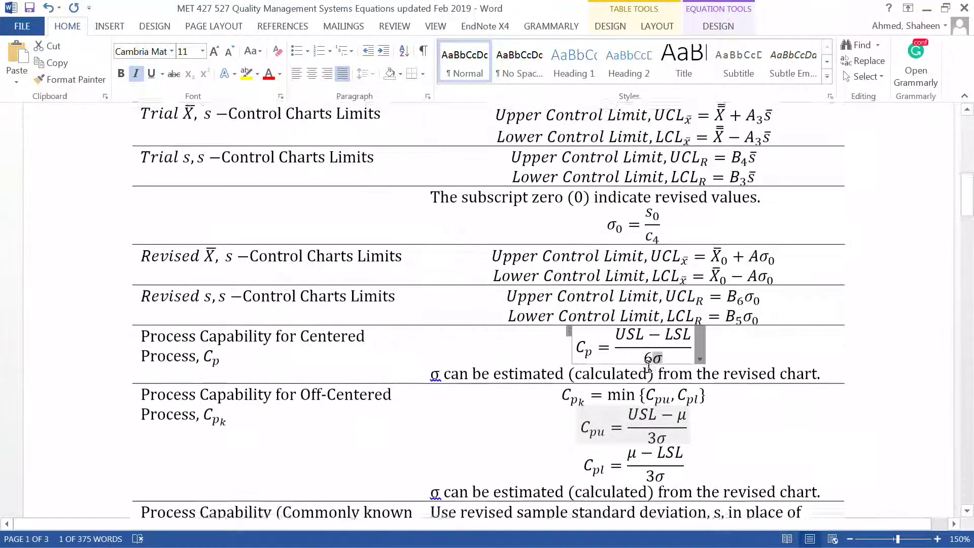
left_click_drag(665, 234, 665, 234)
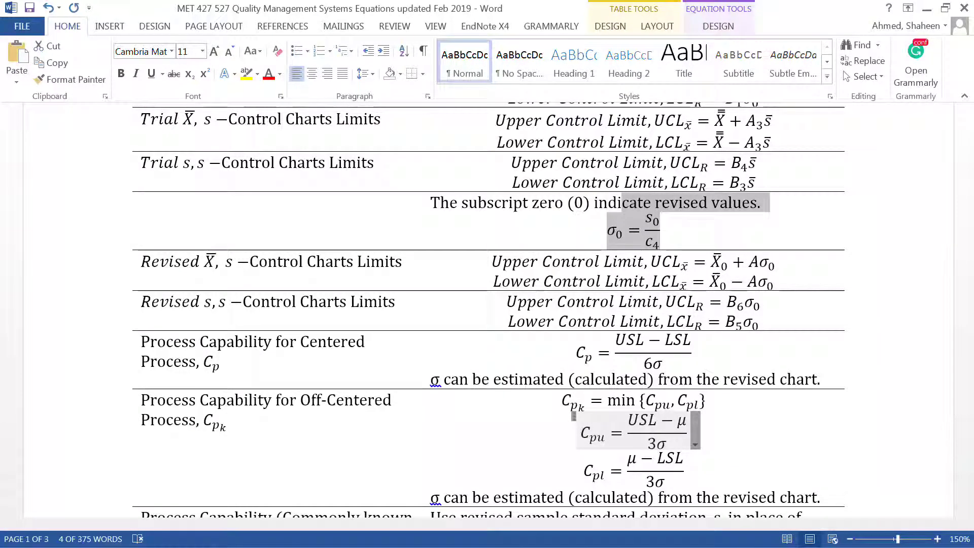
key("alt+Tab")
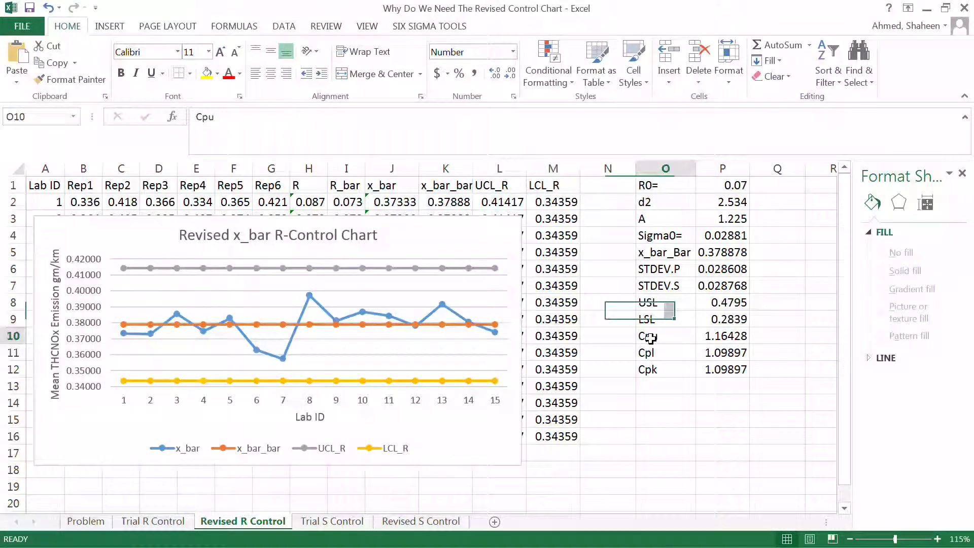